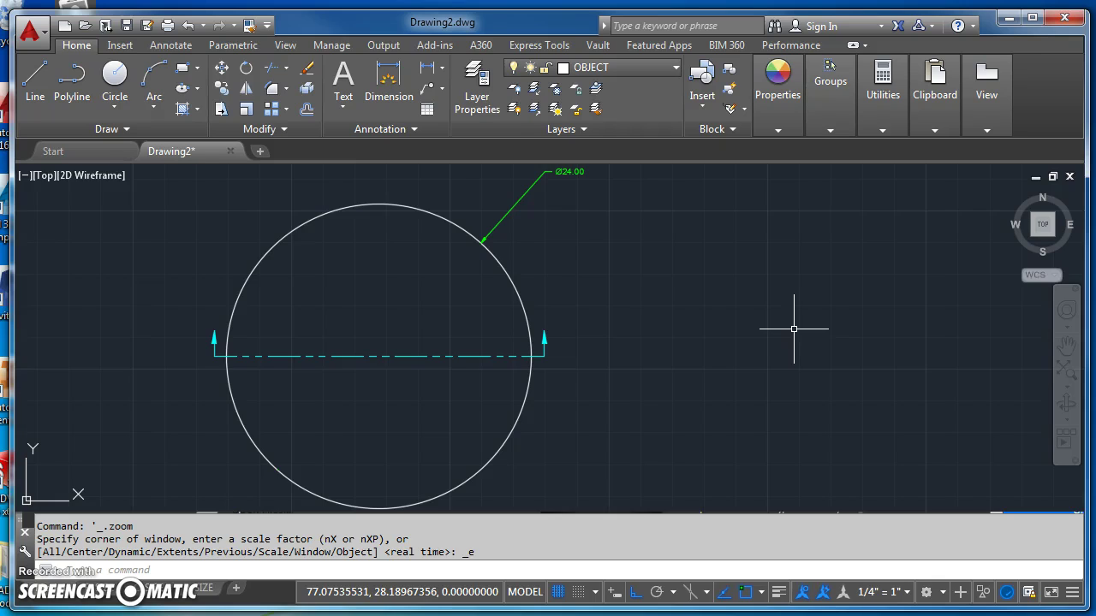
# Select the cutting plane line across the circle to inspect it, then clear the selection.
pyautogui.click(394, 352)
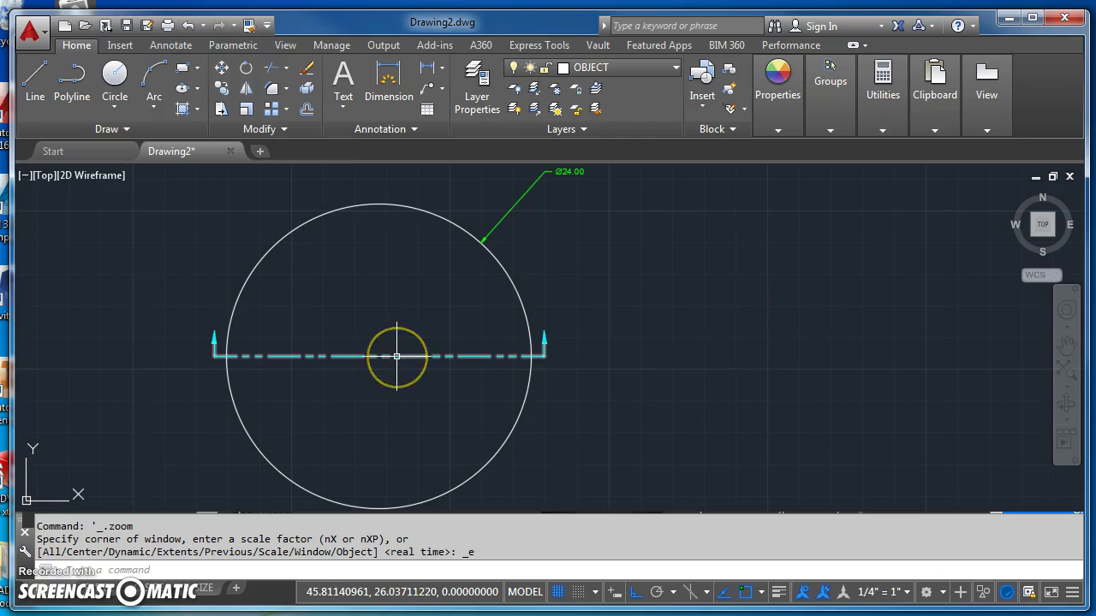
pyautogui.click(390, 349)
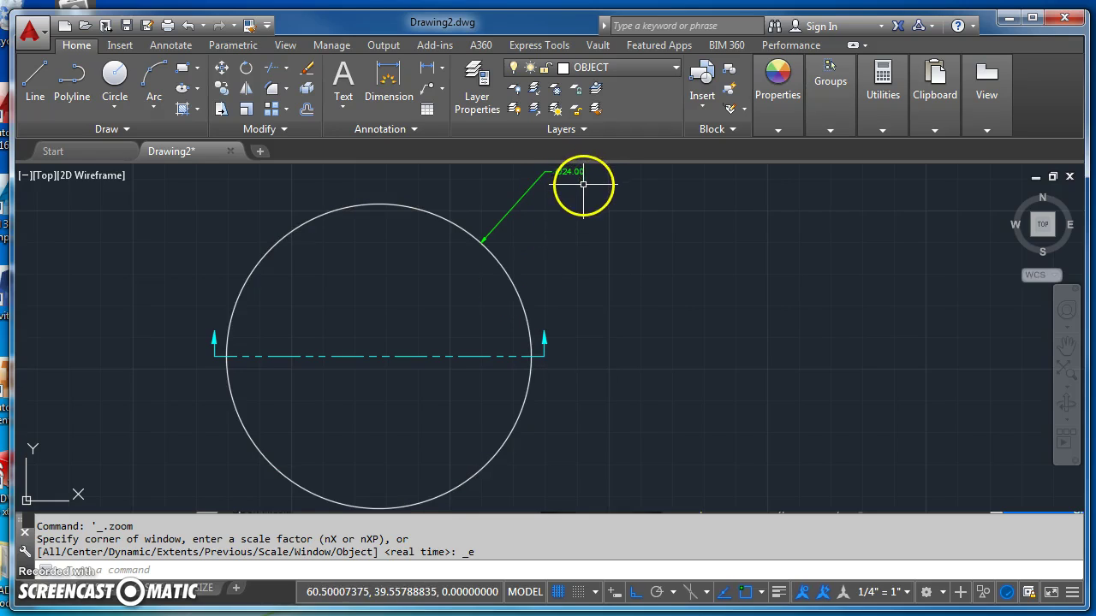
# View the B-SIZE layout, enter and leave its viewport, then return to the Model tab.
pyautogui.click(96, 591)
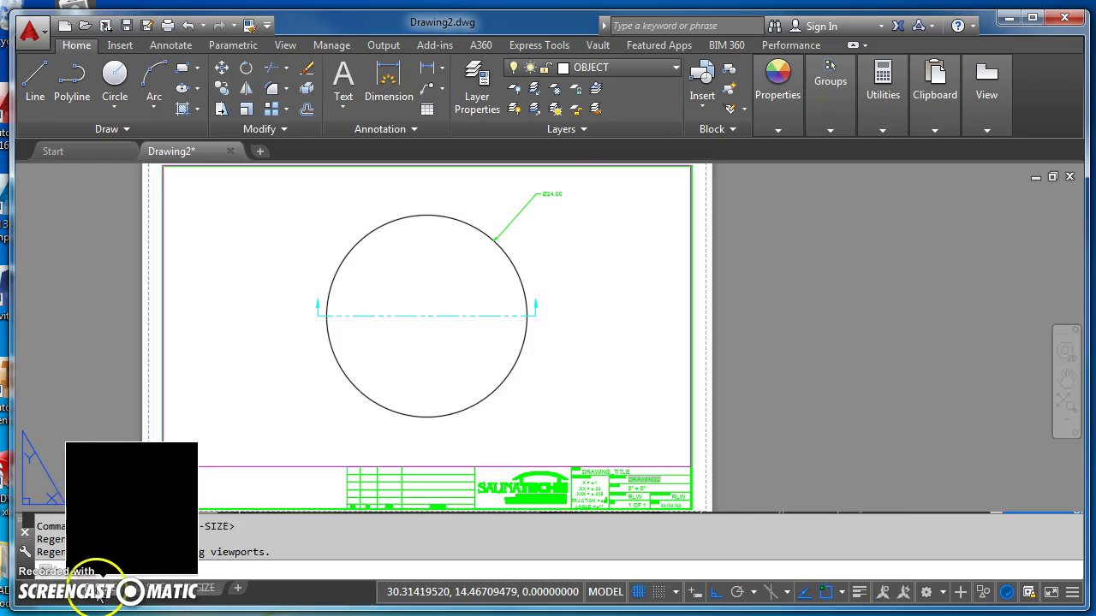
pyautogui.click(202, 507)
pyautogui.doubleClick(227, 384)
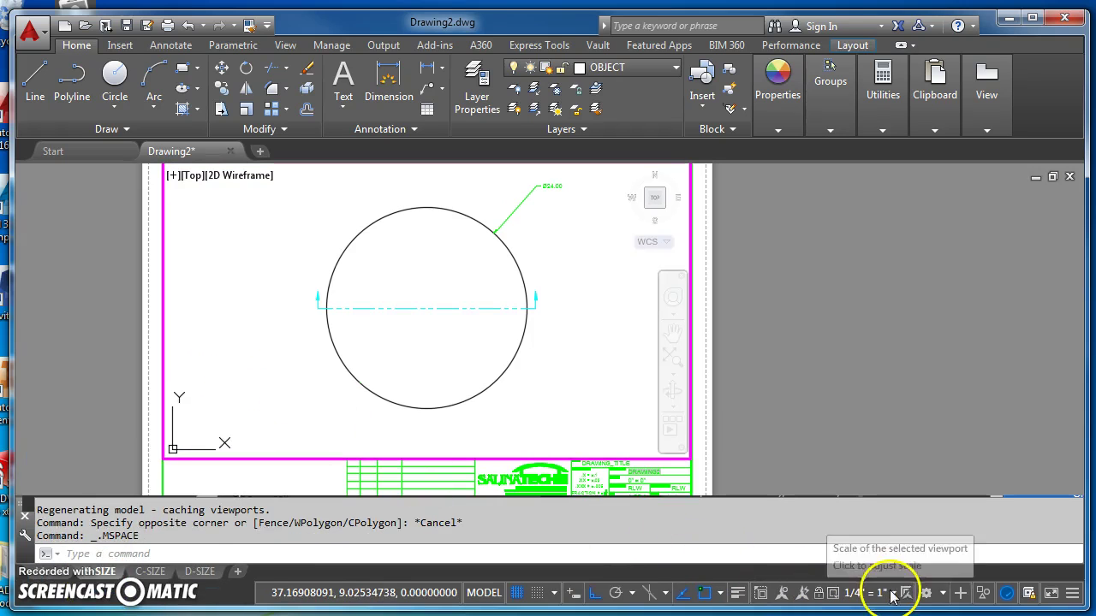
pyautogui.doubleClick(859, 315)
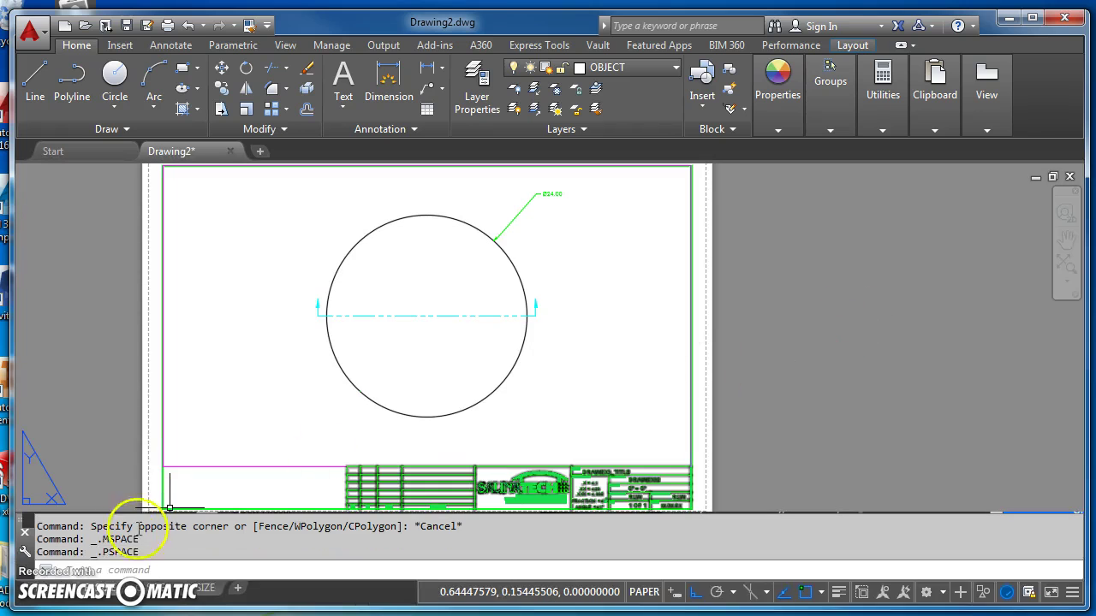
pyautogui.click(62, 599)
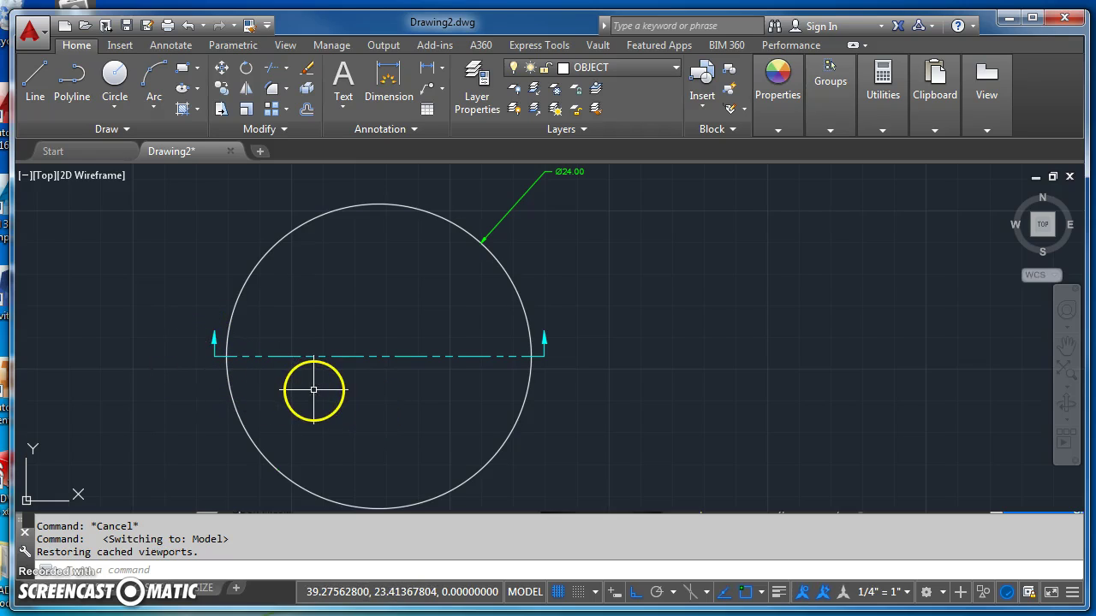
# Zoom to extents, run LAYON to reveal the scale-factor notes, and pan the drawing left.
pyautogui.scroll(4, 202, 353)
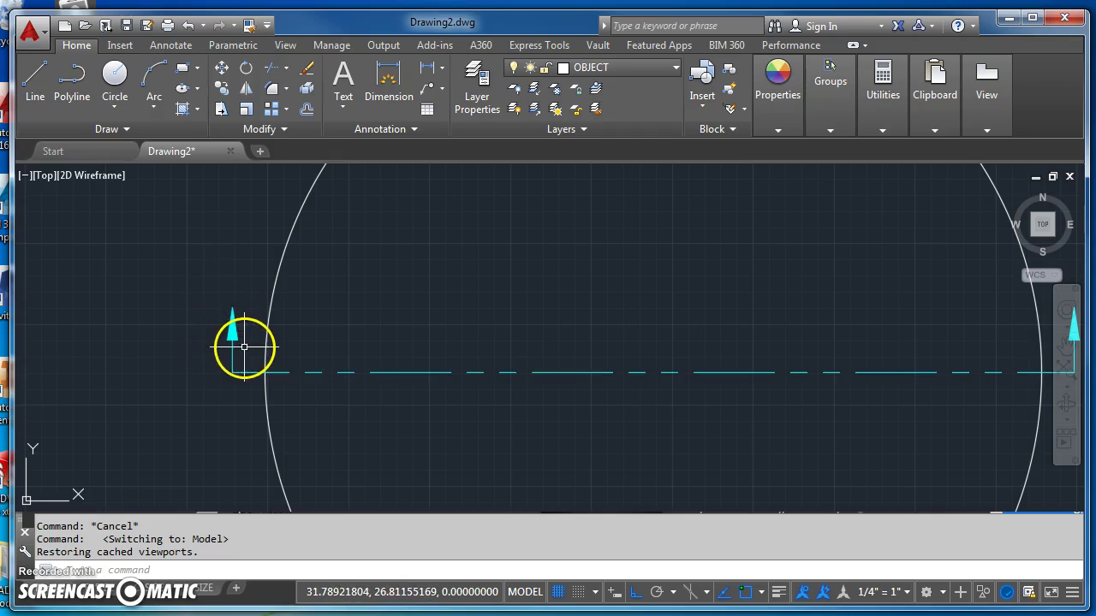
pyautogui.middleClick(511, 339)
pyautogui.middleClick(511, 339)
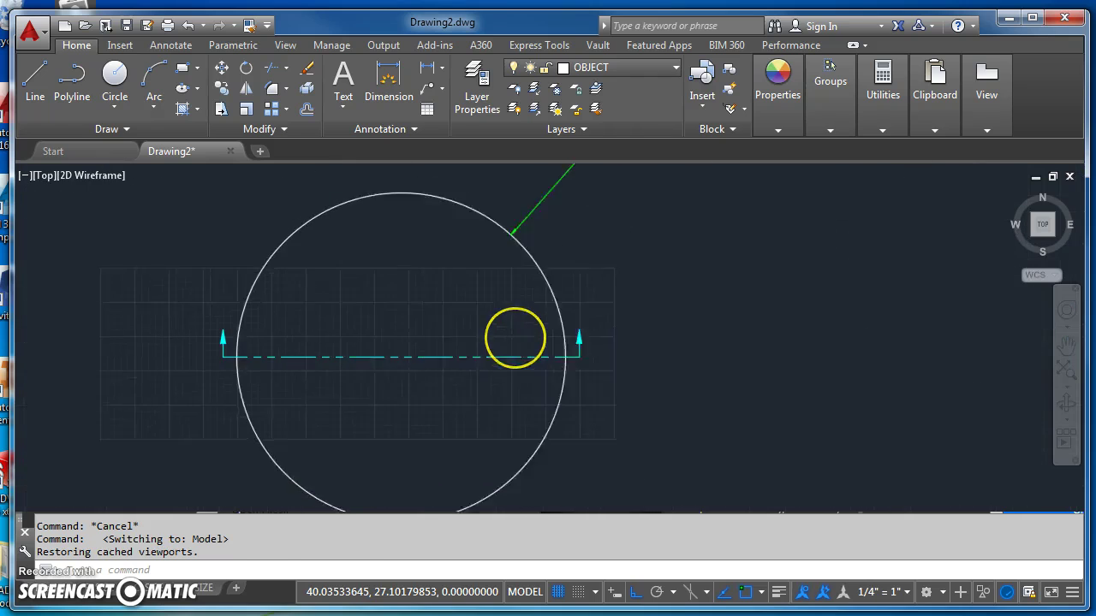
pyautogui.press('Return')
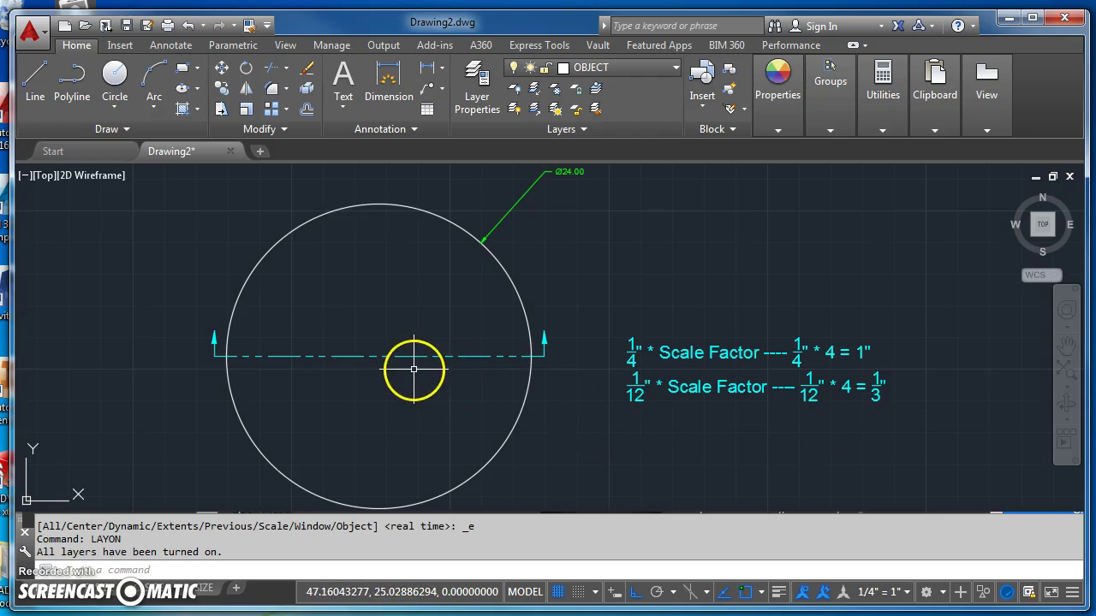
pyautogui.moveTo(715, 256)
pyautogui.mouseDown(button='middle')
pyautogui.moveTo(600, 276)
pyautogui.moveTo(471, 256)
pyautogui.mouseUp(button='middle')
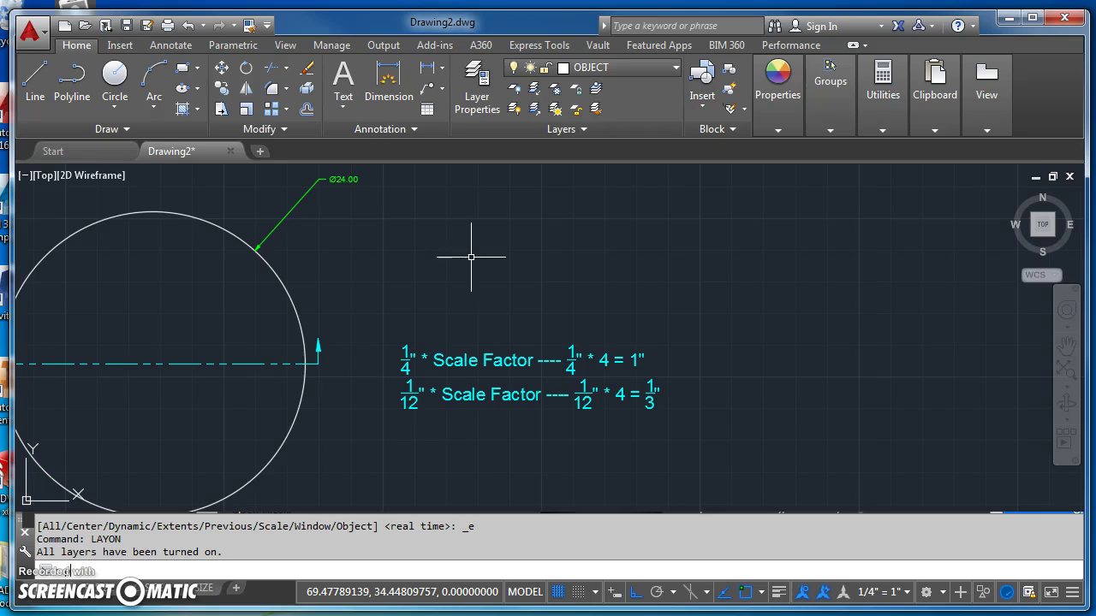
# Start a polyline above the notes with a 1-unit arrowhead tapering from width 0 to 1/3.
pyautogui.write('pl')
pyautogui.press('Return')
pyautogui.click(472, 188)
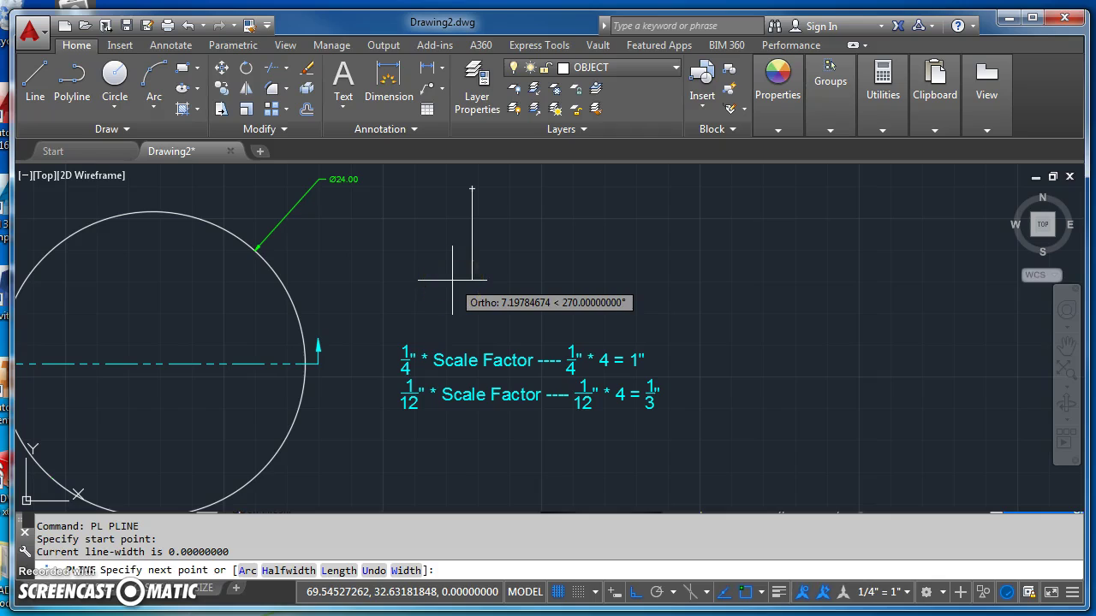
pyautogui.click(404, 571)
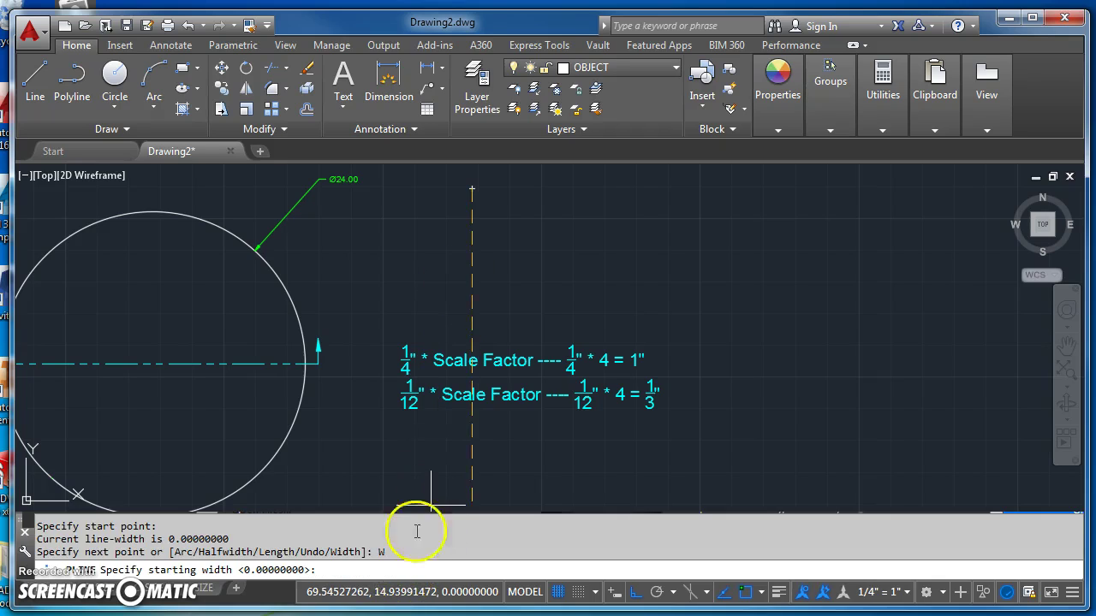
pyautogui.write('0')
pyautogui.press('Return')
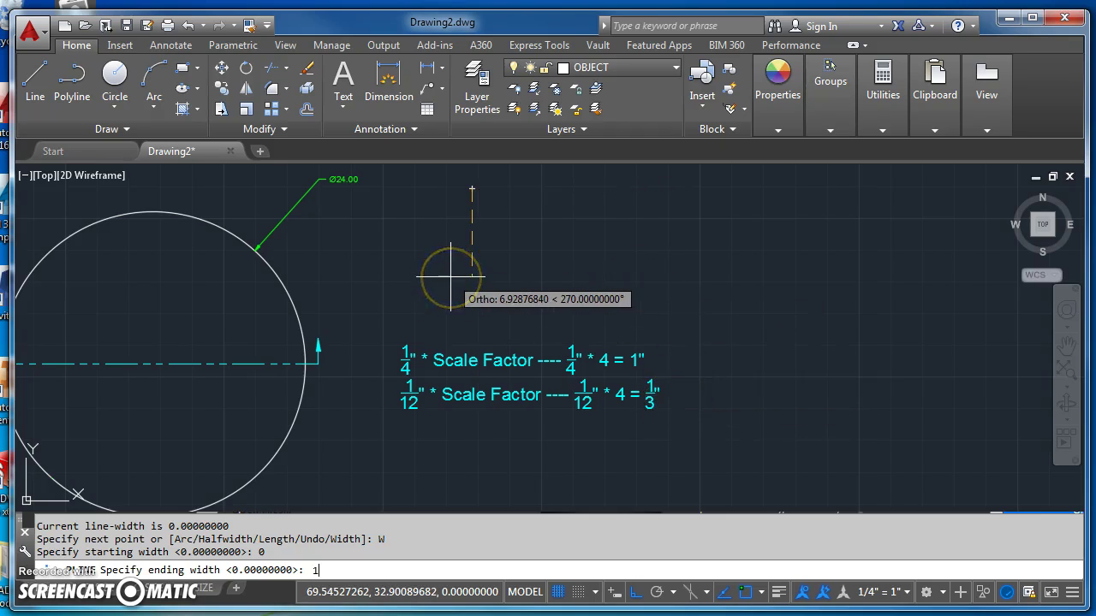
pyautogui.press('Return')
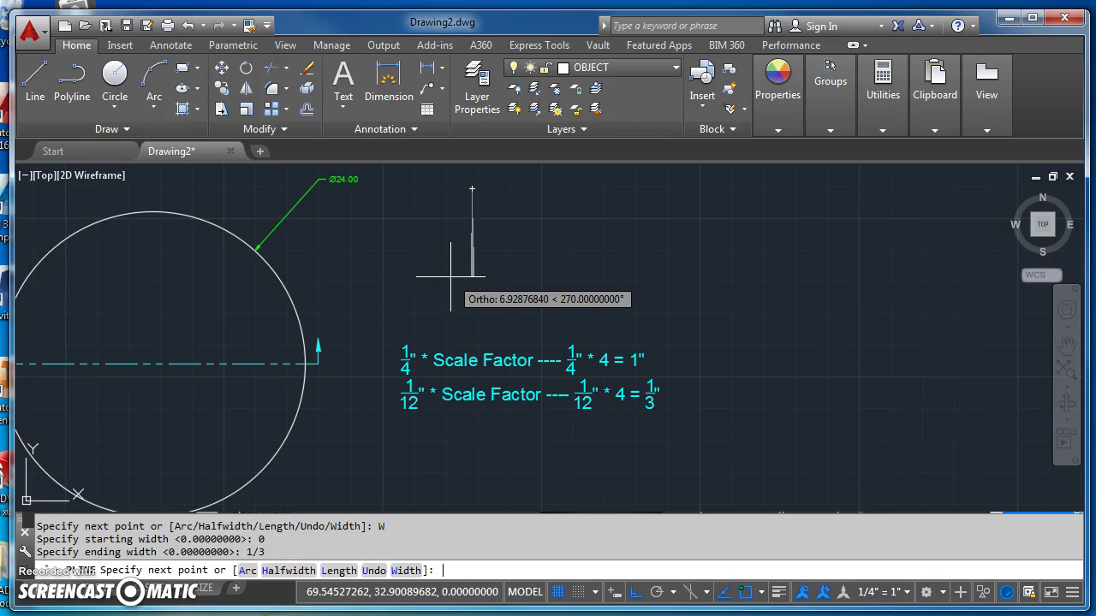
pyautogui.click(450, 283)
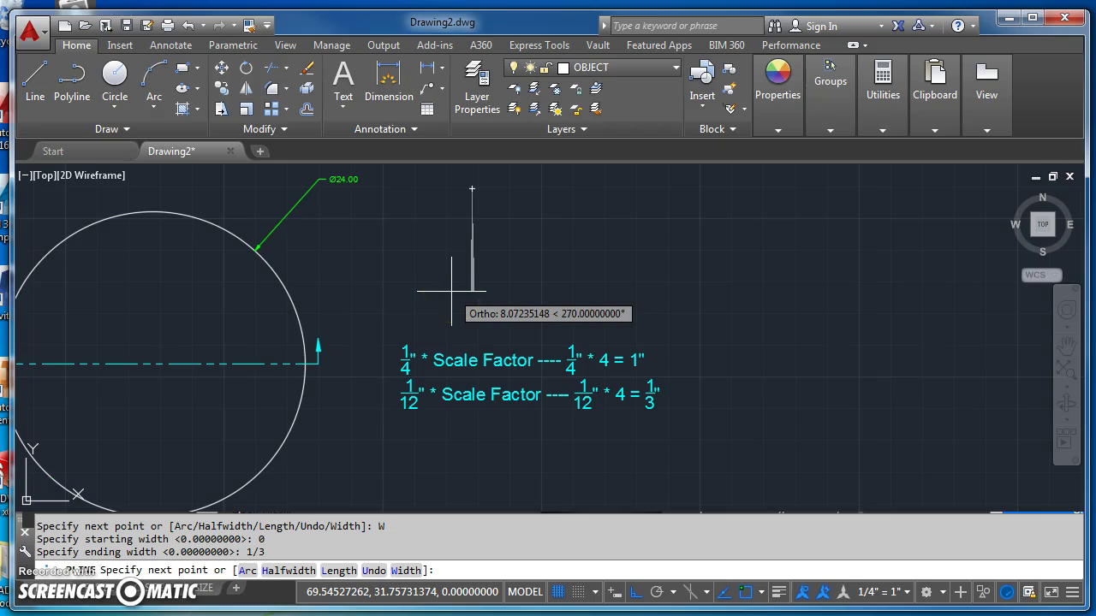
pyautogui.write('1')
pyautogui.press('Return')
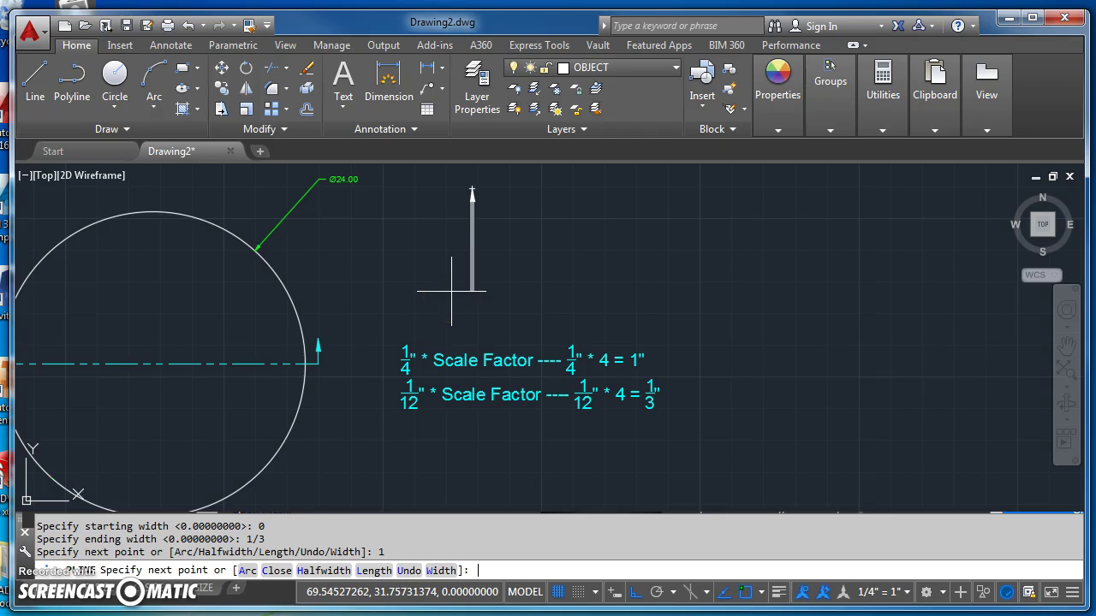
# Reset the polyline width to 0 and draw a 1-unit leg down from the arrowhead.
pyautogui.scroll(2, 433, 257)
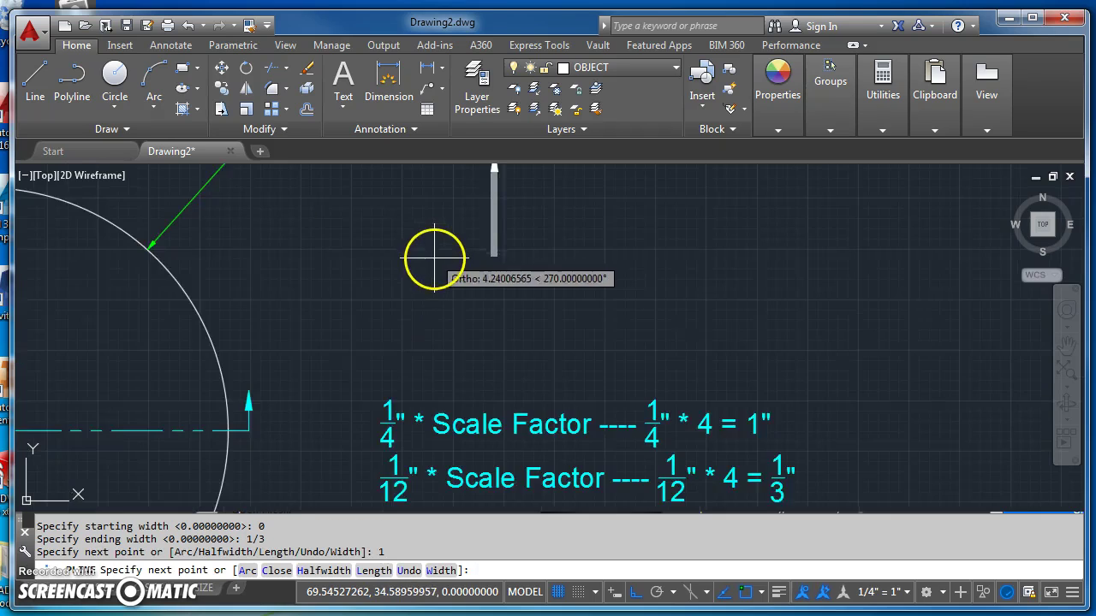
pyautogui.scroll(-2, 561, 323)
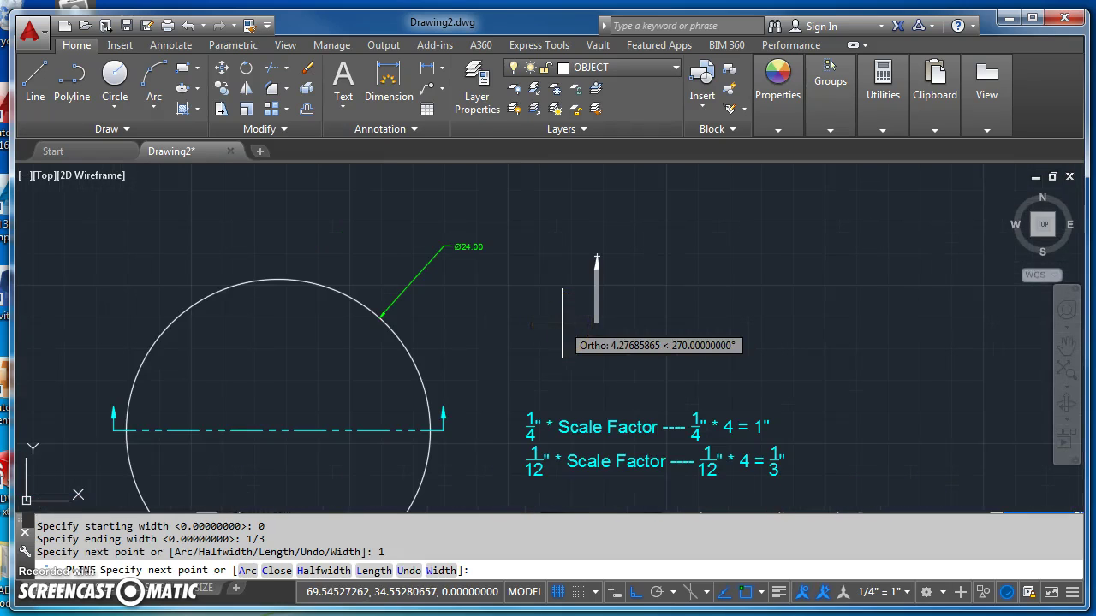
pyautogui.click(442, 571)
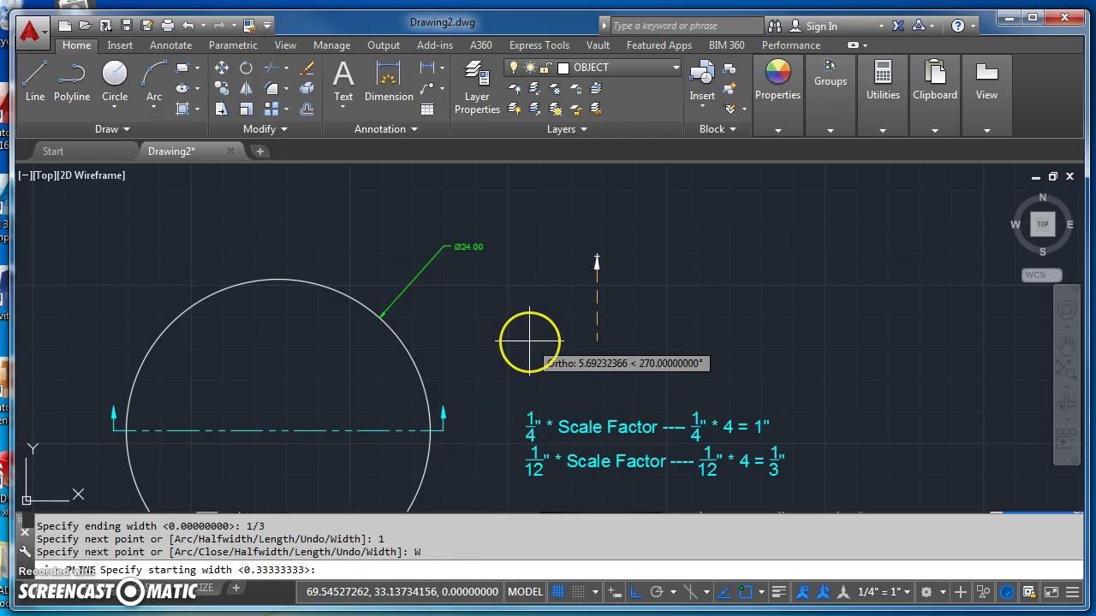
pyautogui.write('0')
pyautogui.press('Return')
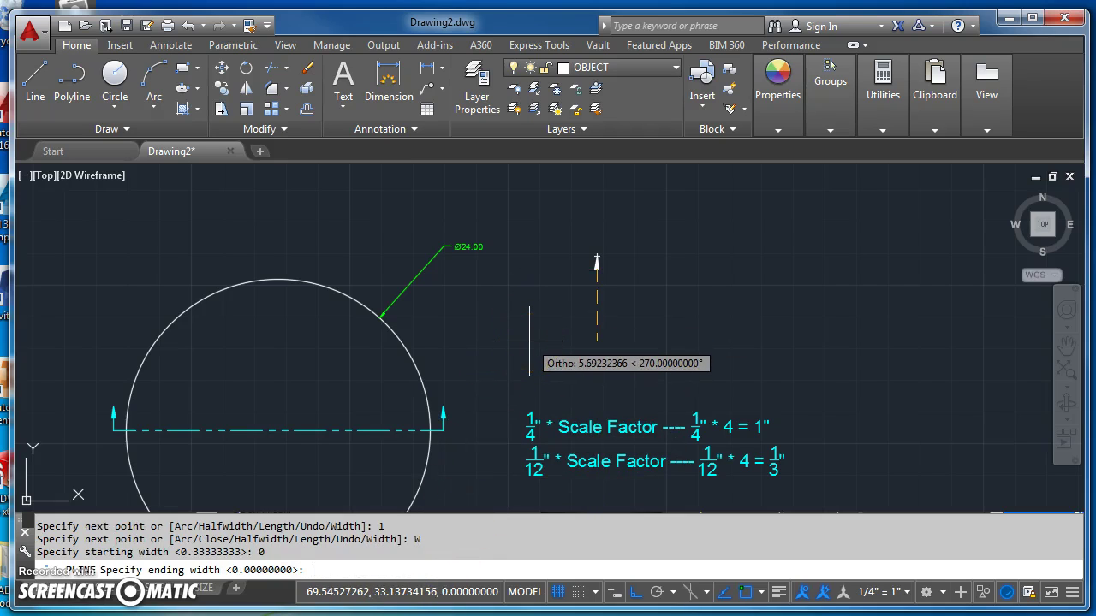
pyautogui.write('0')
pyautogui.press('Return')
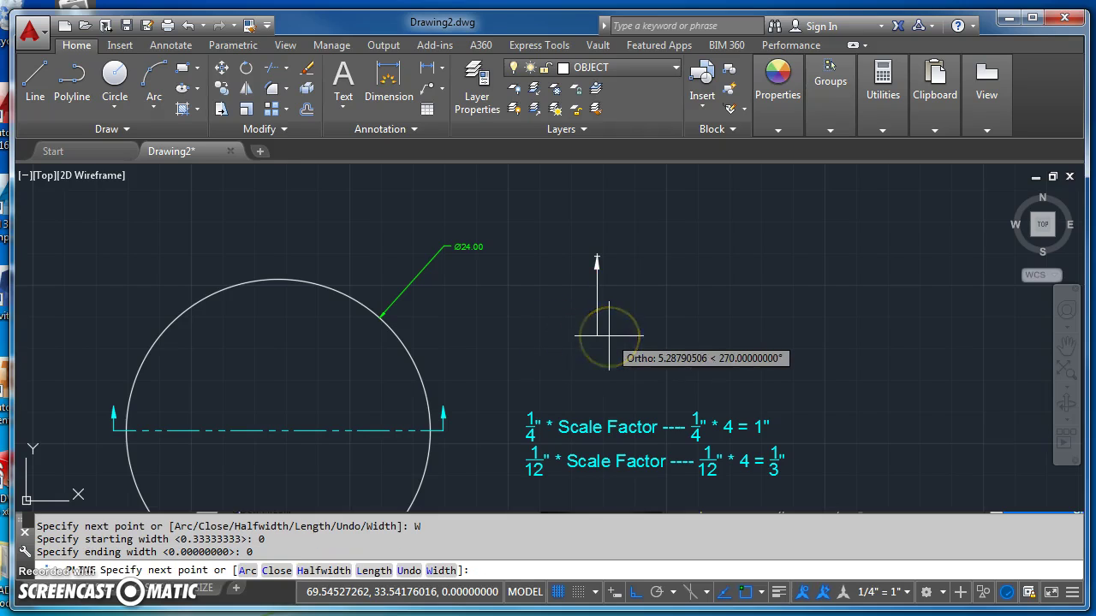
pyautogui.write('1')
pyautogui.press('Return')
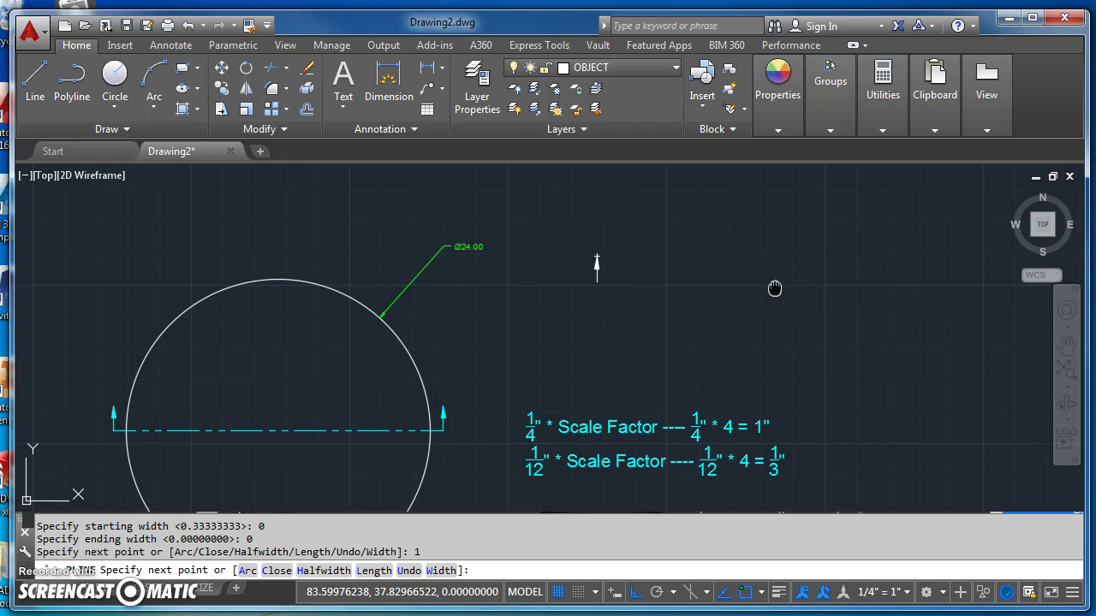
# Extend the polyline with a 26-unit horizontal run to the right and a 1-unit rise.
pyautogui.moveTo(773, 288); pyautogui.dragTo(759, 277, button='middle')
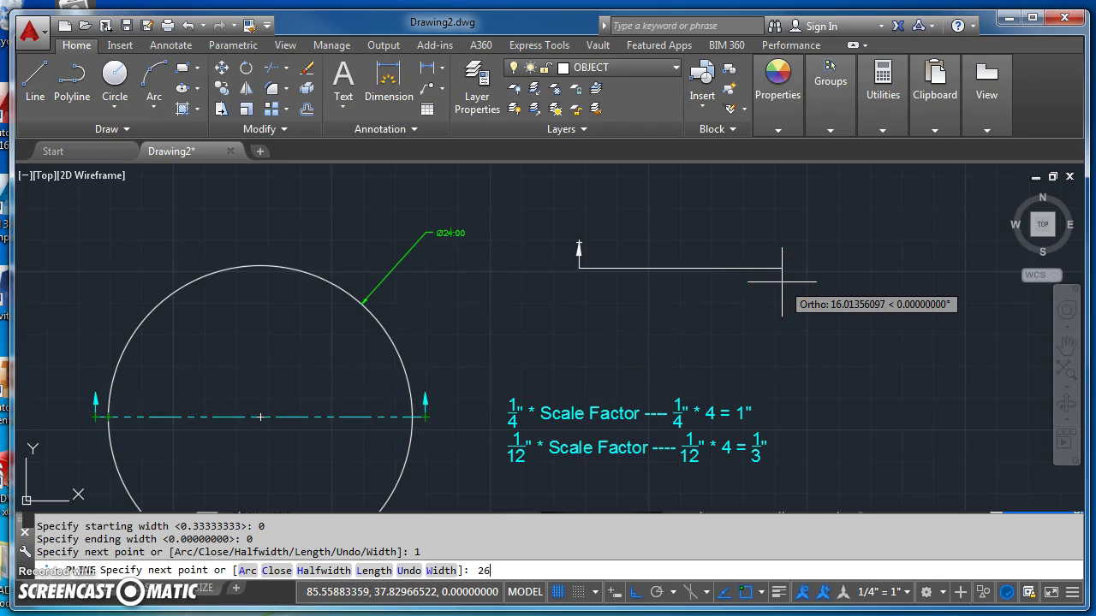
pyautogui.press('Return')
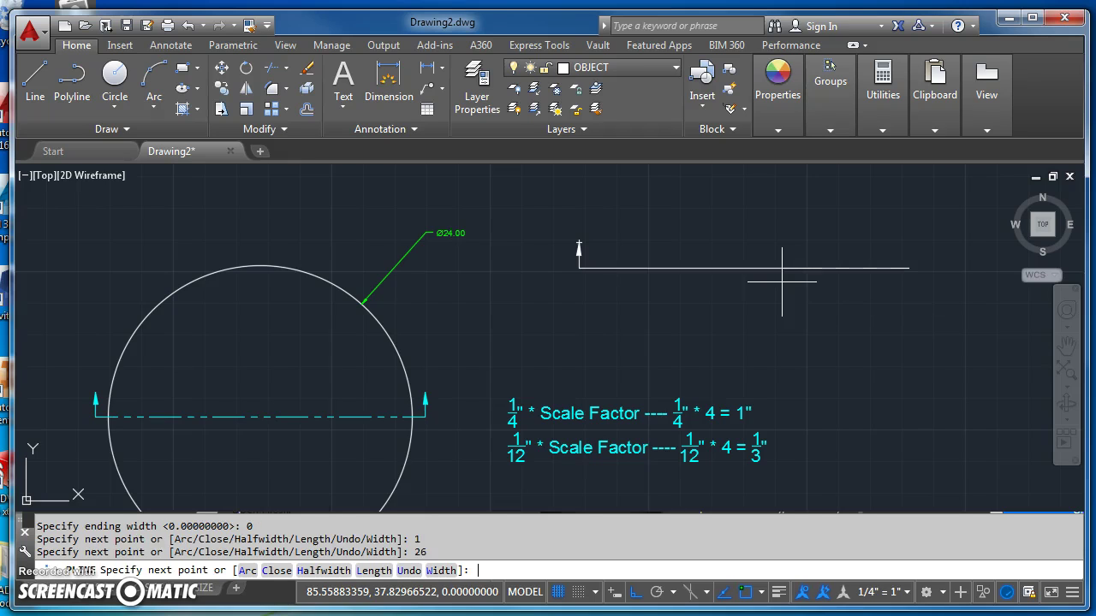
pyautogui.scroll(2, 914, 250)
pyautogui.moveTo(916, 254)
pyautogui.mouseDown(button='middle')
pyautogui.moveTo(628, 268)
pyautogui.moveTo(637, 285)
pyautogui.mouseUp(button='middle')
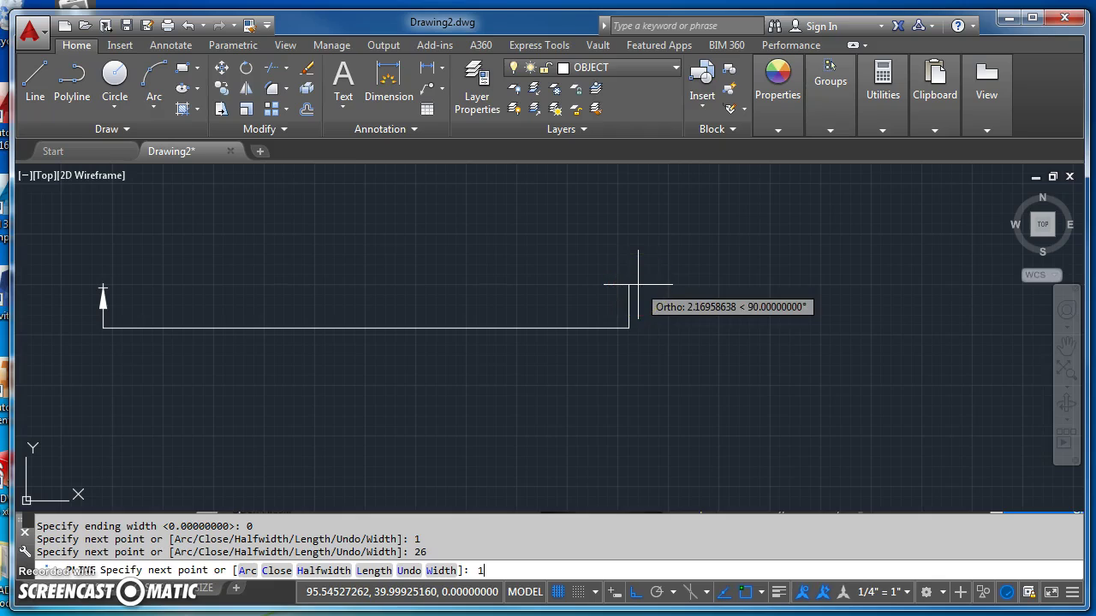
pyautogui.press('Return')
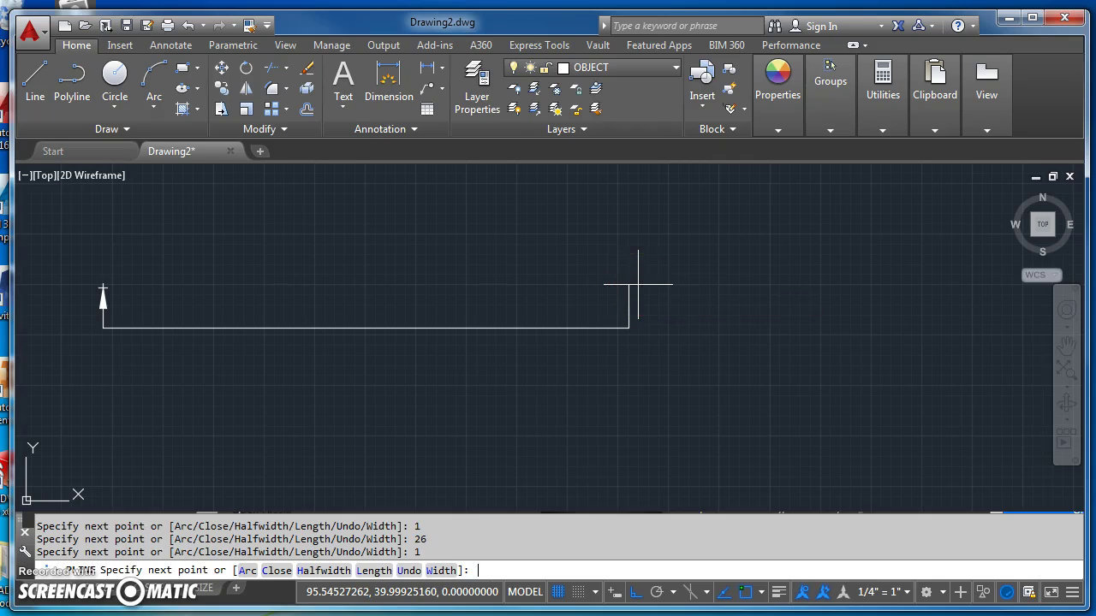
# Add a 1-unit upward arrowhead tapering from width 1/3 to 0, then end the polyline.
pyautogui.write('w')
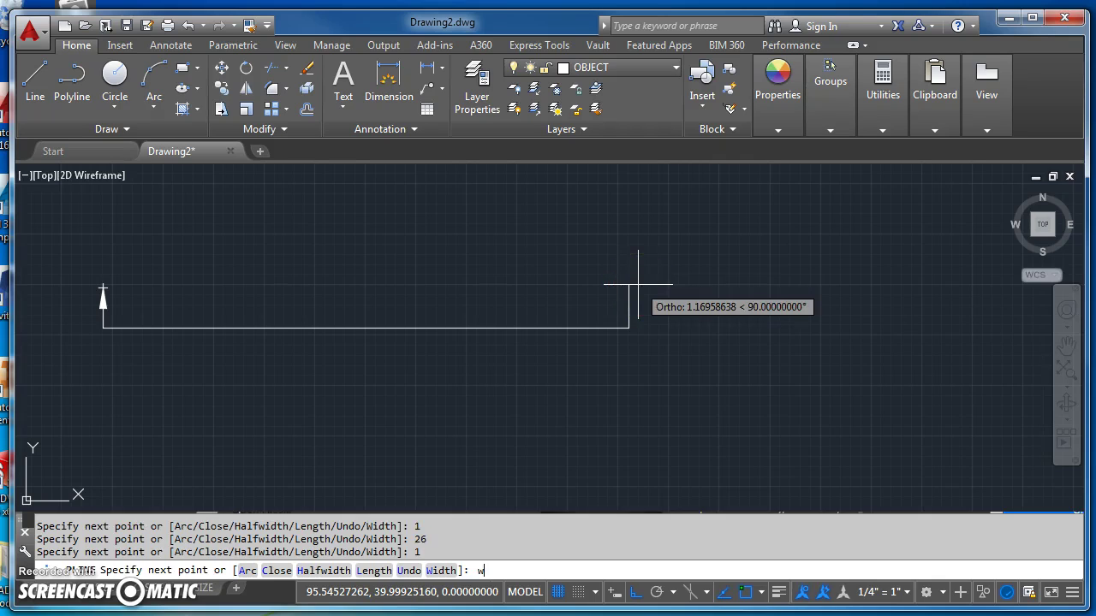
pyautogui.press('Return')
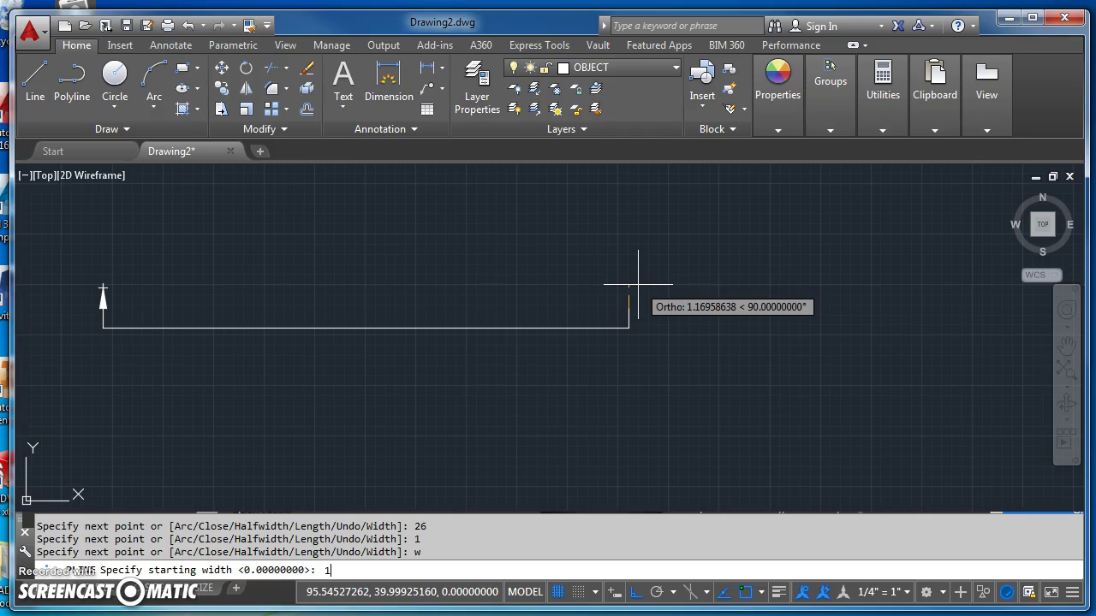
pyautogui.press('Return')
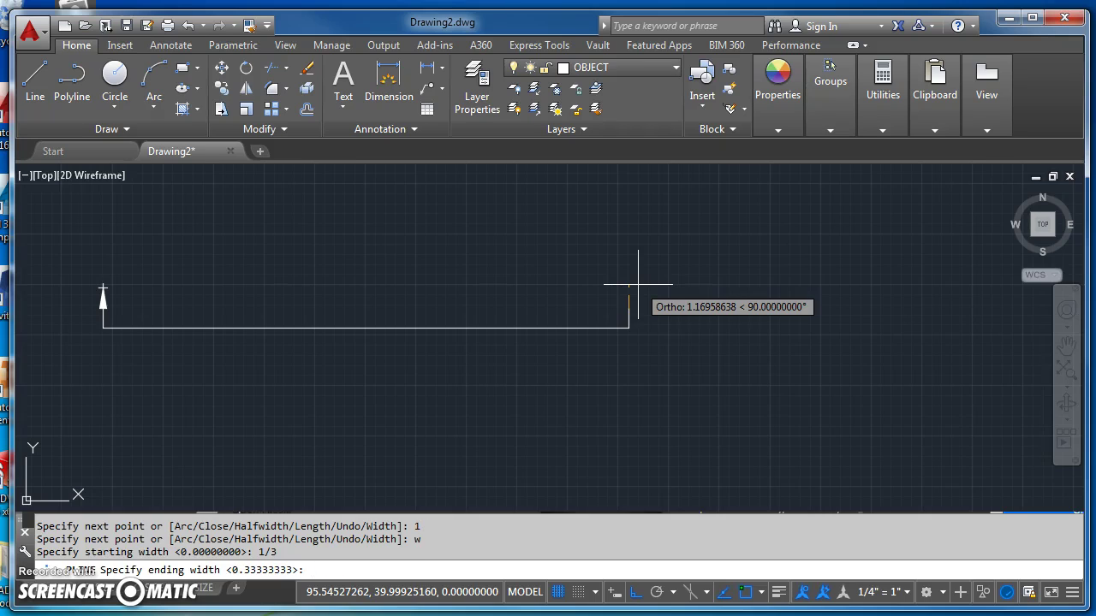
pyautogui.press('Return')
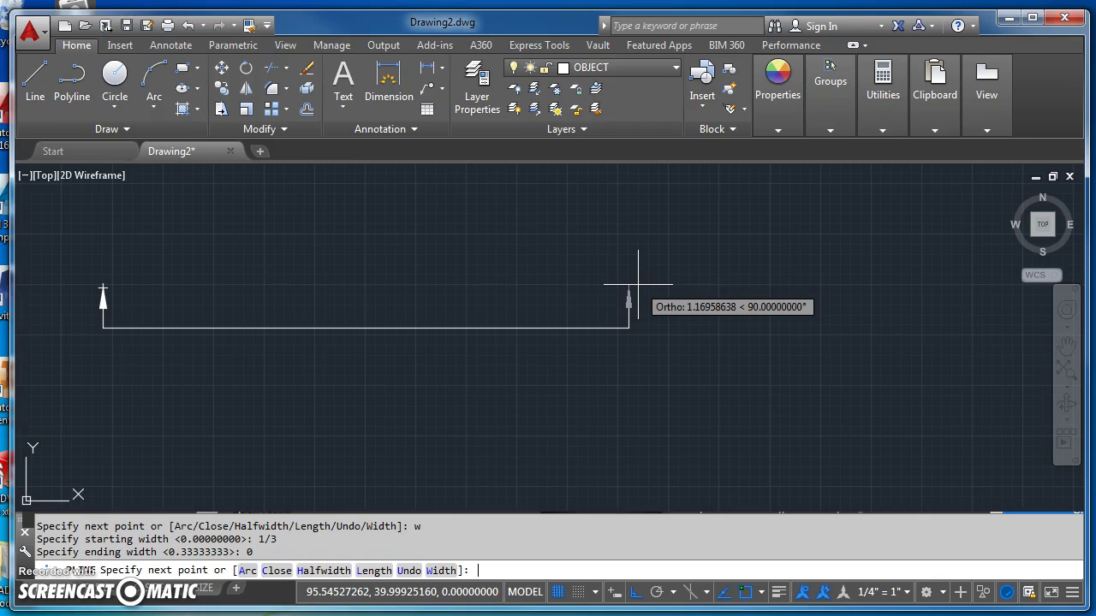
pyautogui.write('1')
pyautogui.press('Return')
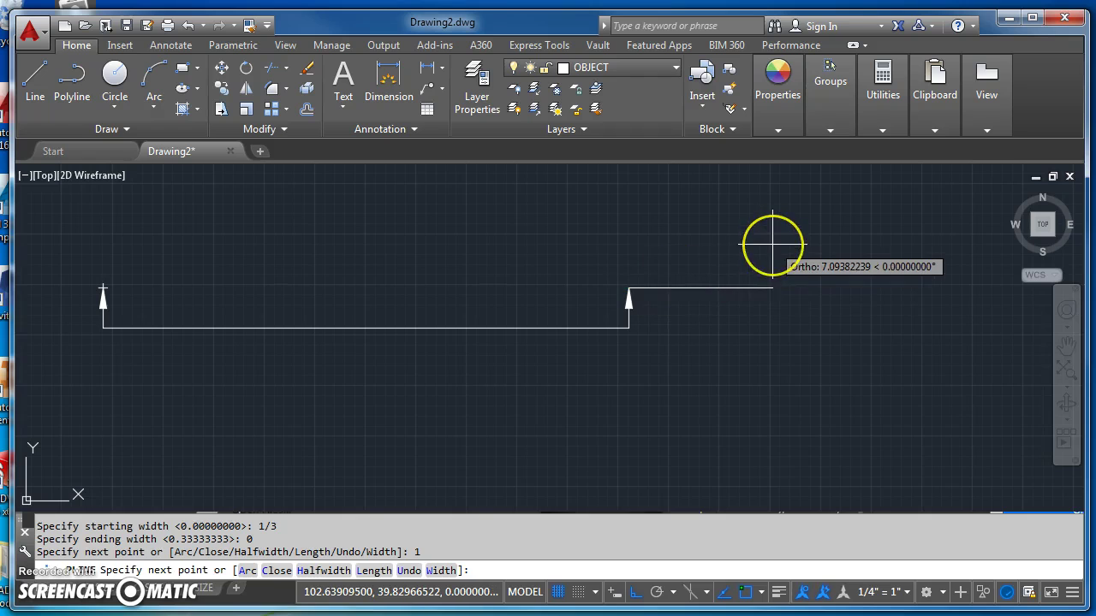
pyautogui.press('Escape')
# Put the new arrowed polyline on the CUTTING PLANE layer.
pyautogui.click(768, 232)
pyautogui.scroll(-2, 614, 362)
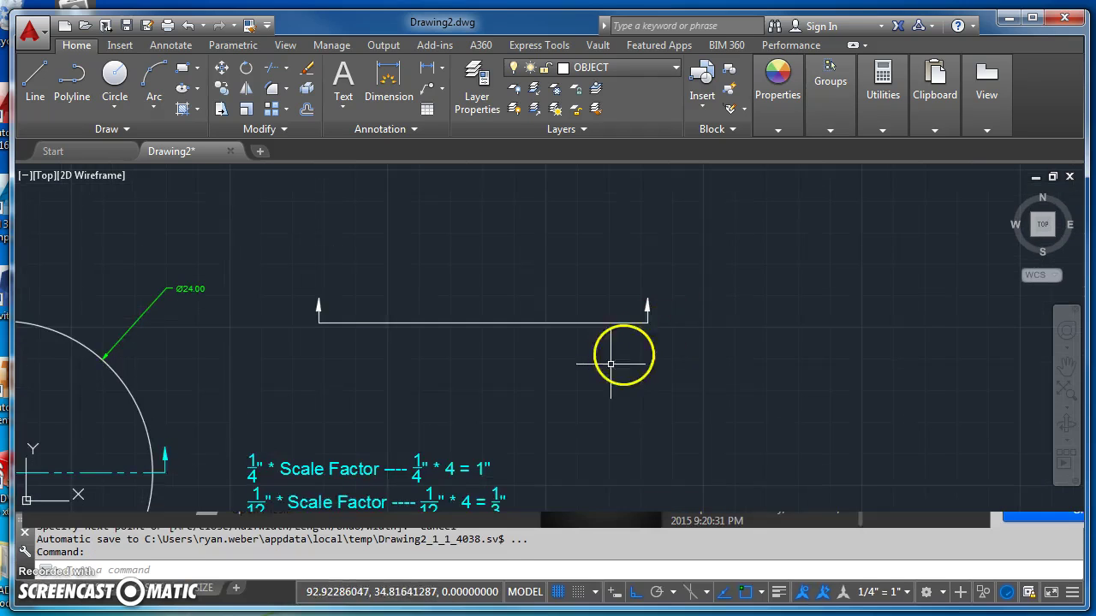
pyautogui.click(563, 340)
pyautogui.click(524, 66)
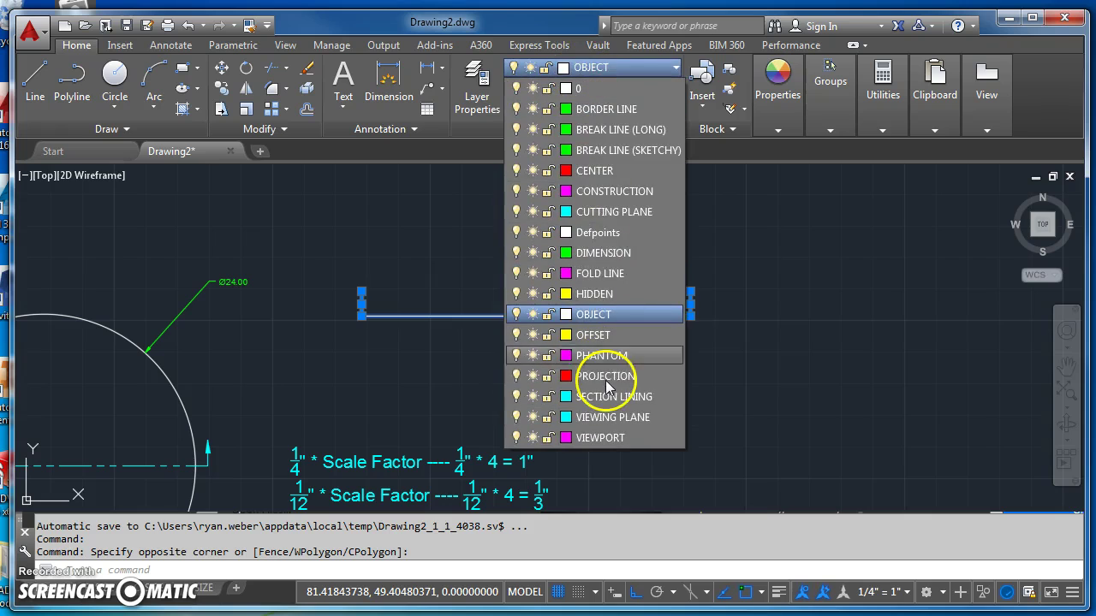
pyautogui.click(607, 211)
# Delete the old dashed cutting plane line across the circle.
pyautogui.moveTo(517, 341)
pyautogui.mouseDown(button='middle')
pyautogui.moveTo(643, 379)
pyautogui.moveTo(612, 385)
pyautogui.mouseUp(button='middle')
pyautogui.press('Escape')
pyautogui.press('Escape')
pyautogui.press('Escape')
pyautogui.click(395, 402)
pyautogui.click(361, 433)
pyautogui.press('Delete')
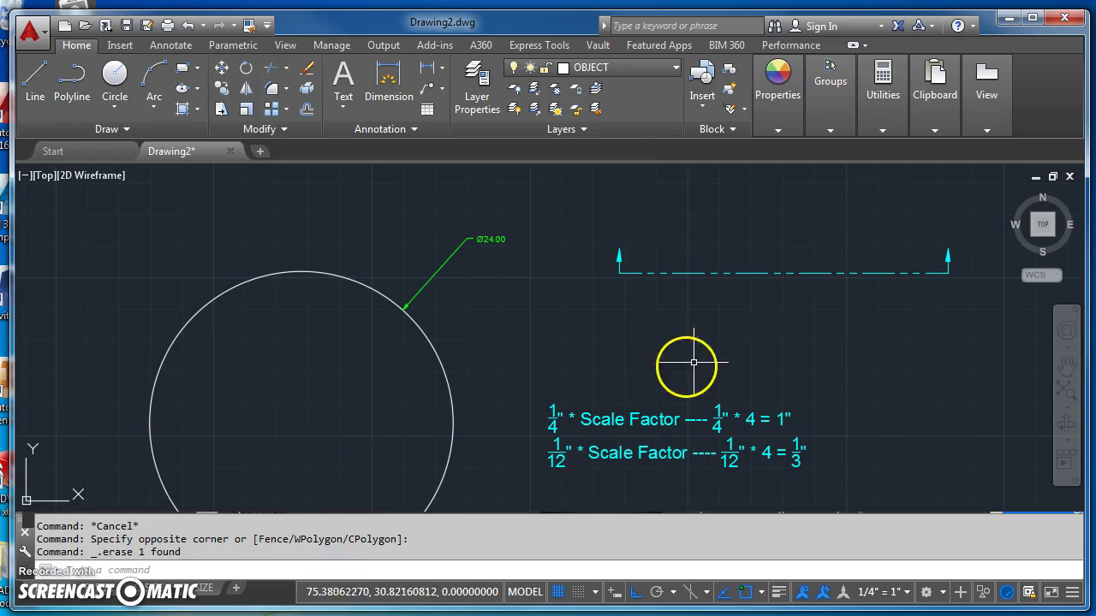
# Move the new line by its midpoint onto the circle centre and zoom to extents.
pyautogui.write('m')
pyautogui.press('Return')
pyautogui.click(808, 261)
pyautogui.click(763, 318)
pyautogui.press('Return')
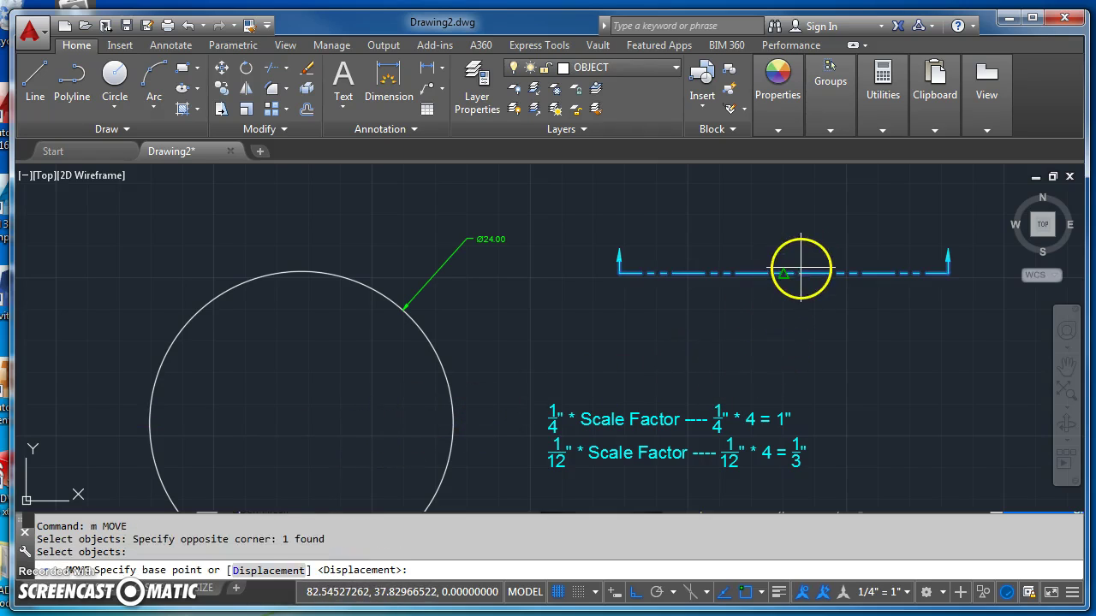
pyautogui.click(781, 272)
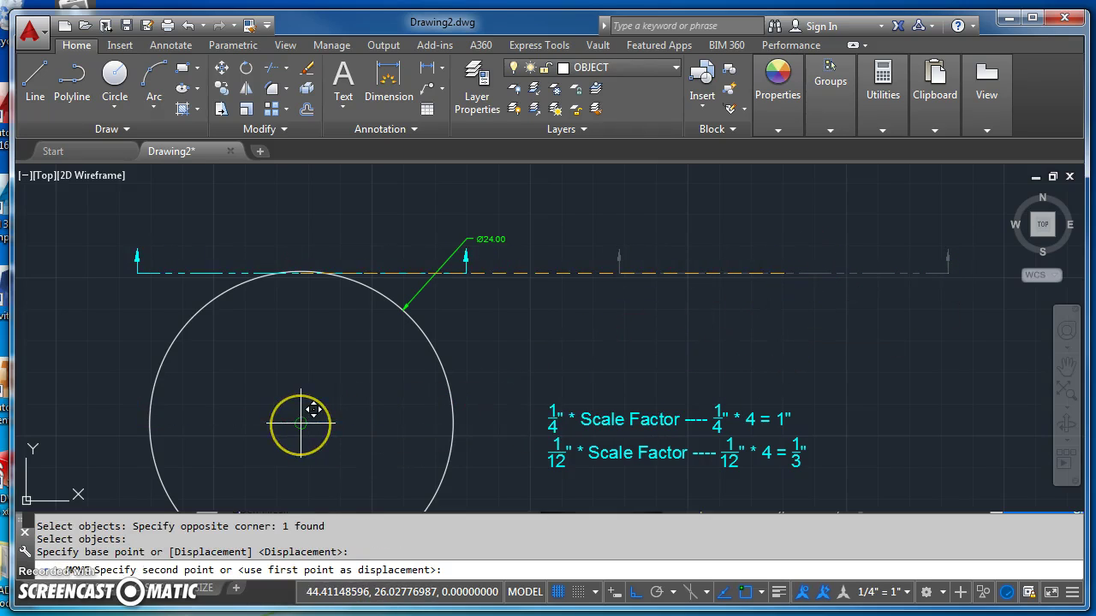
pyautogui.click(301, 422)
pyautogui.moveTo(453, 429); pyautogui.dragTo(595, 300, button='middle')
pyautogui.middleClick(595, 301)
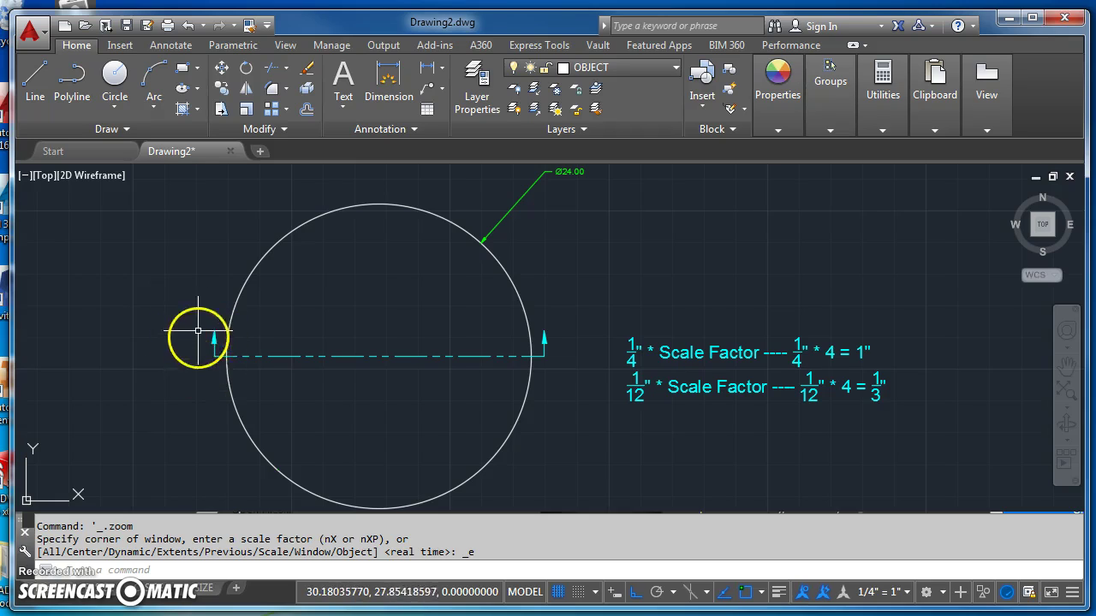
pyautogui.scroll(6, 198, 334)
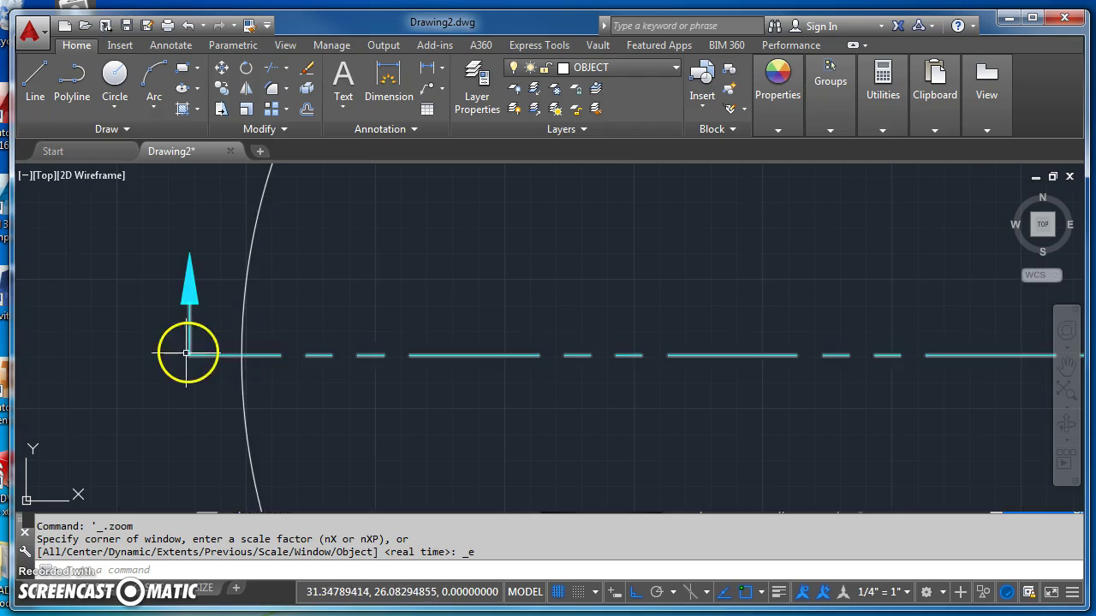
pyautogui.scroll(-5, 253, 360)
pyautogui.scroll(2, 365, 375)
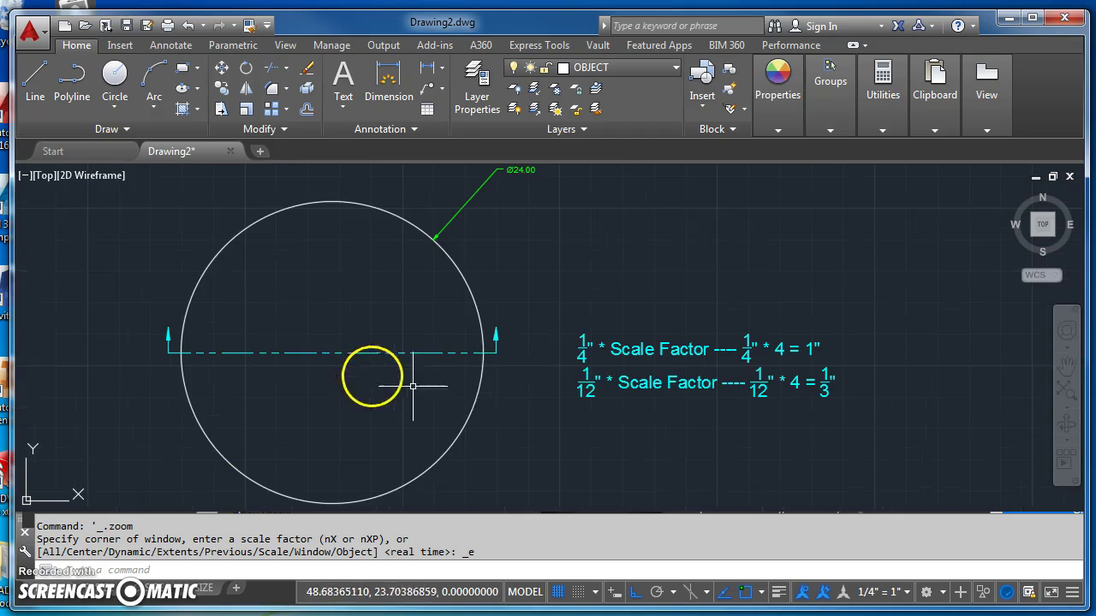
pyautogui.moveTo(619, 254); pyautogui.dragTo(632, 262, button='middle')
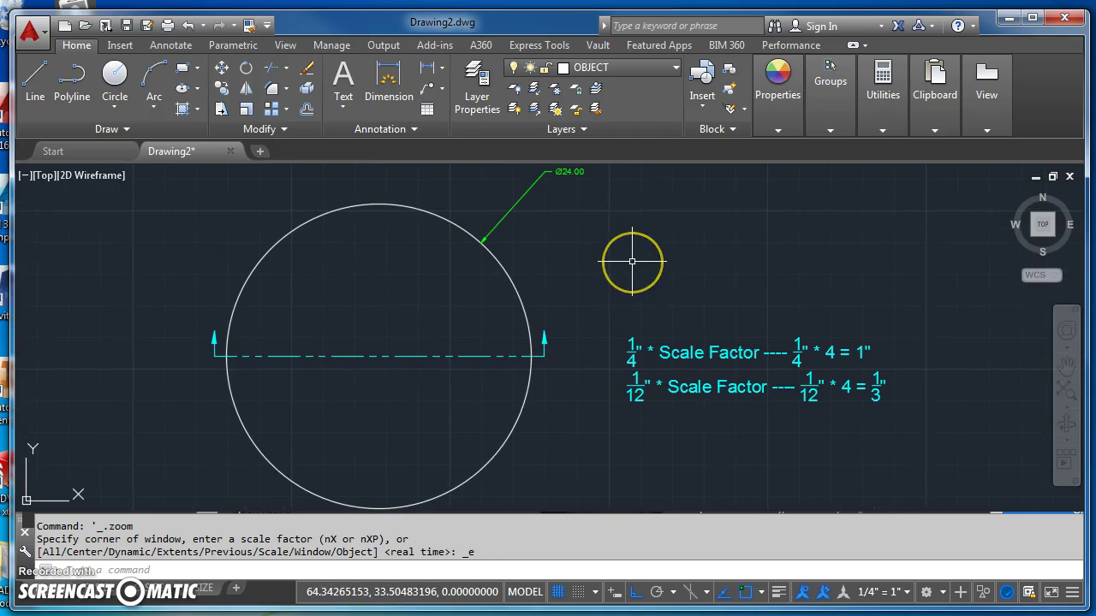